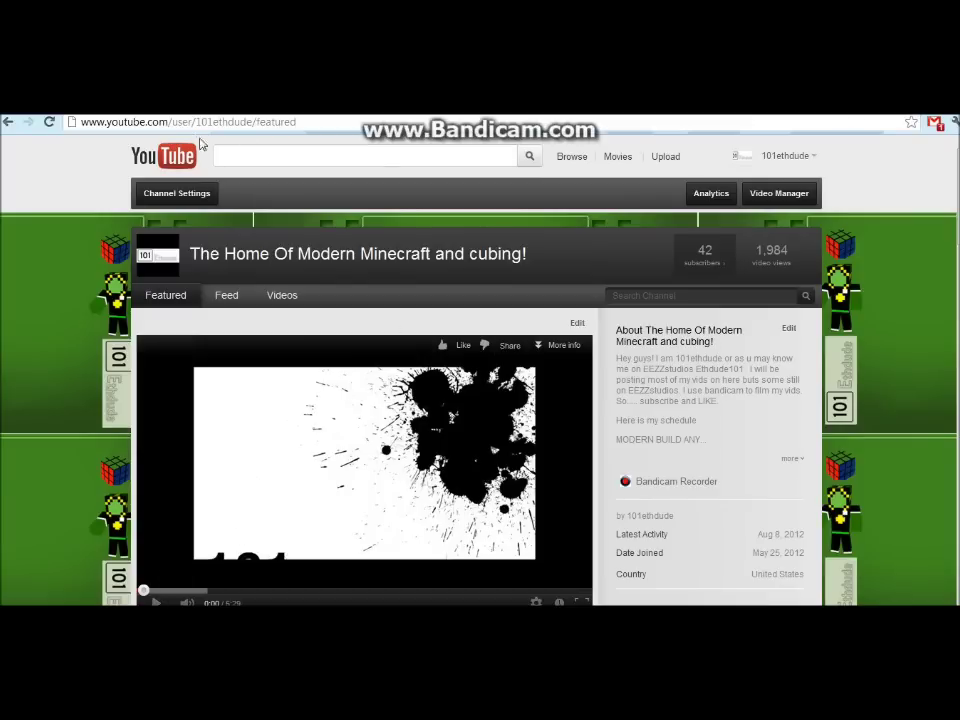
Scroll the Reflection home page down and back up to view its download and purchase options
scroll(268, 493, "down", 5)
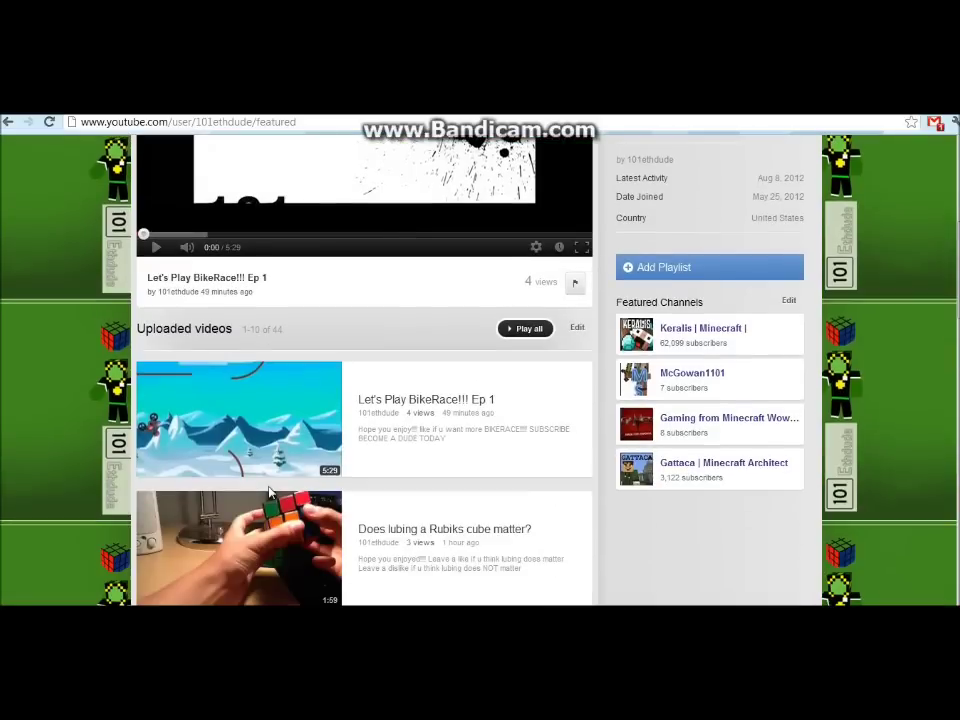
scroll(454, 450, "up", 5)
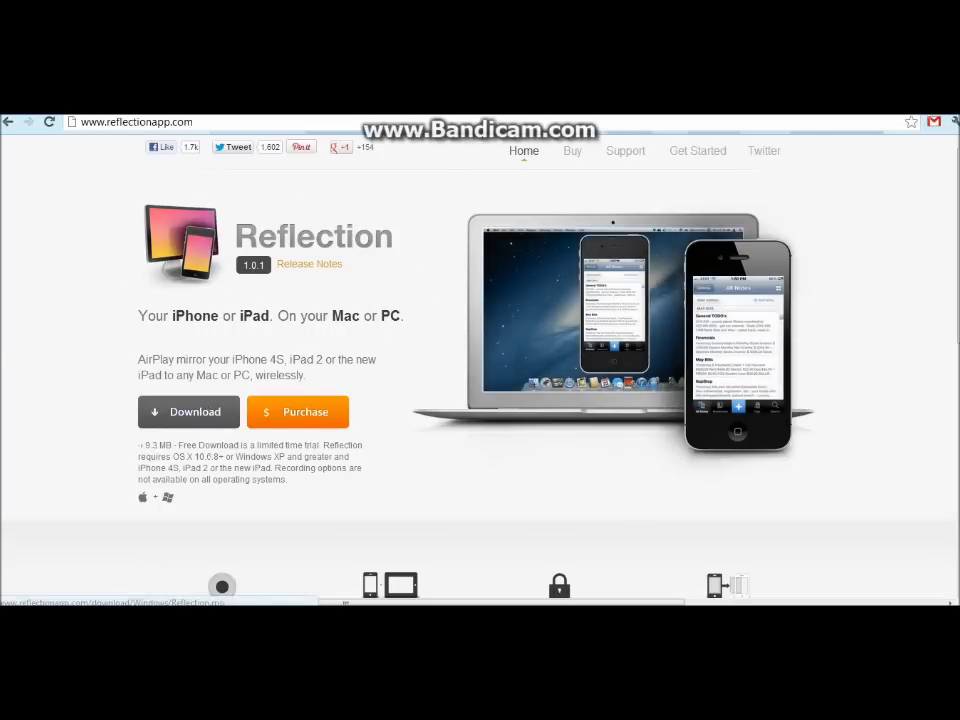
Search the Start menu for 'ref' and launch the installed Reflection program
key("super")
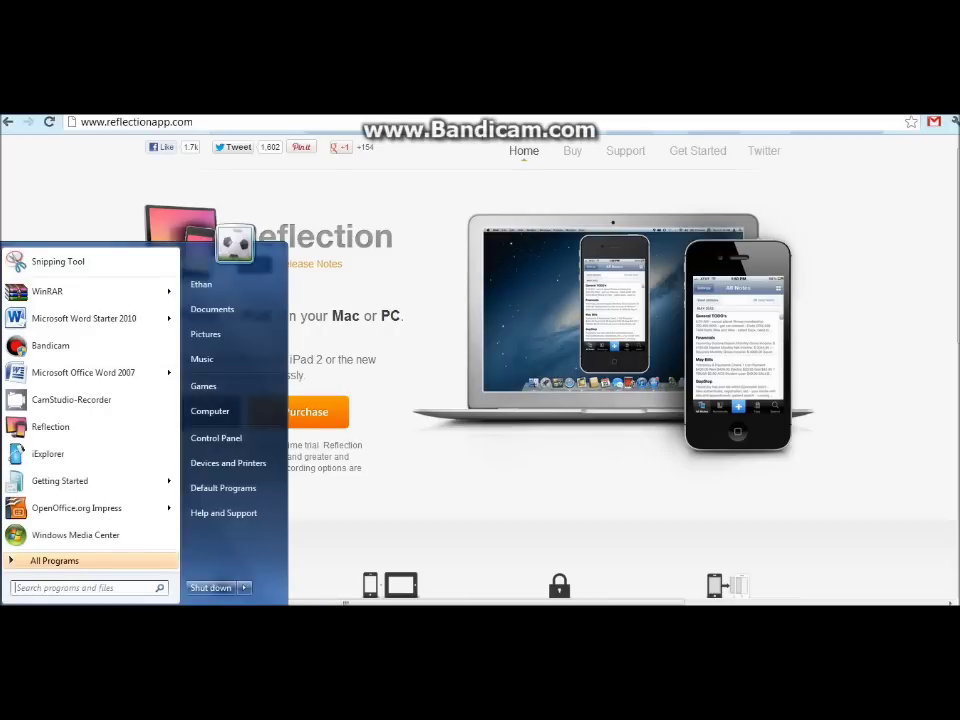
type("rr")
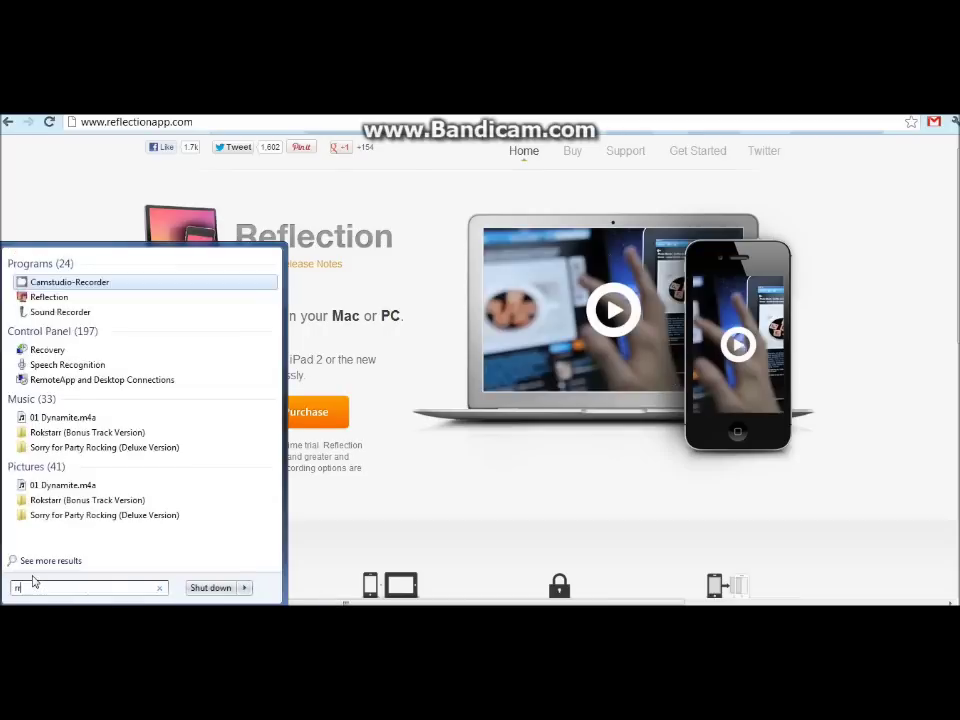
key("BackSpace")
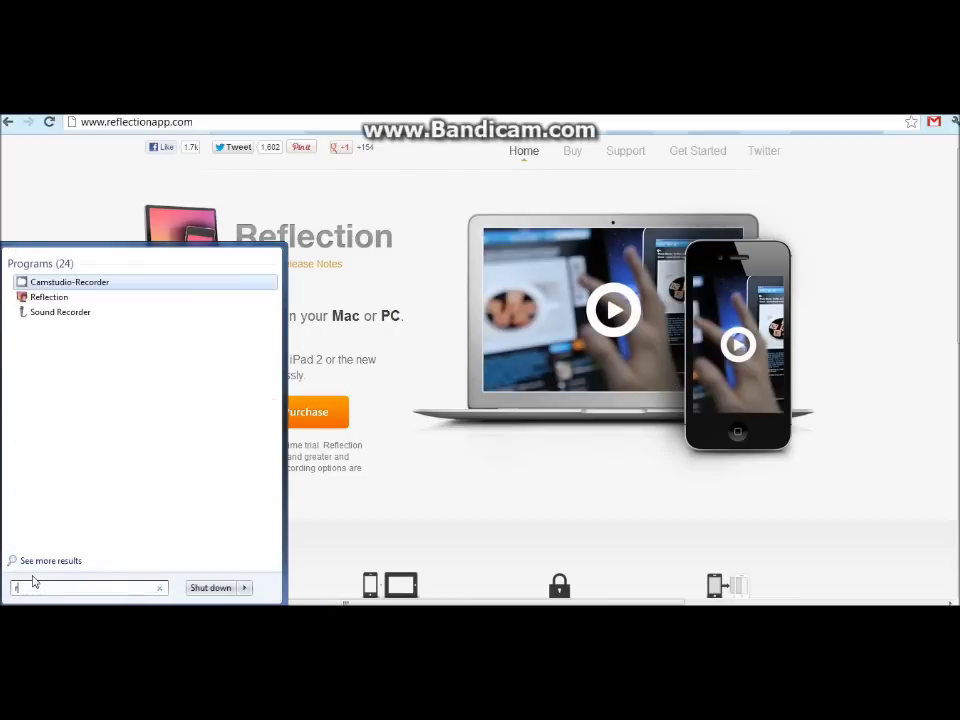
type("e")
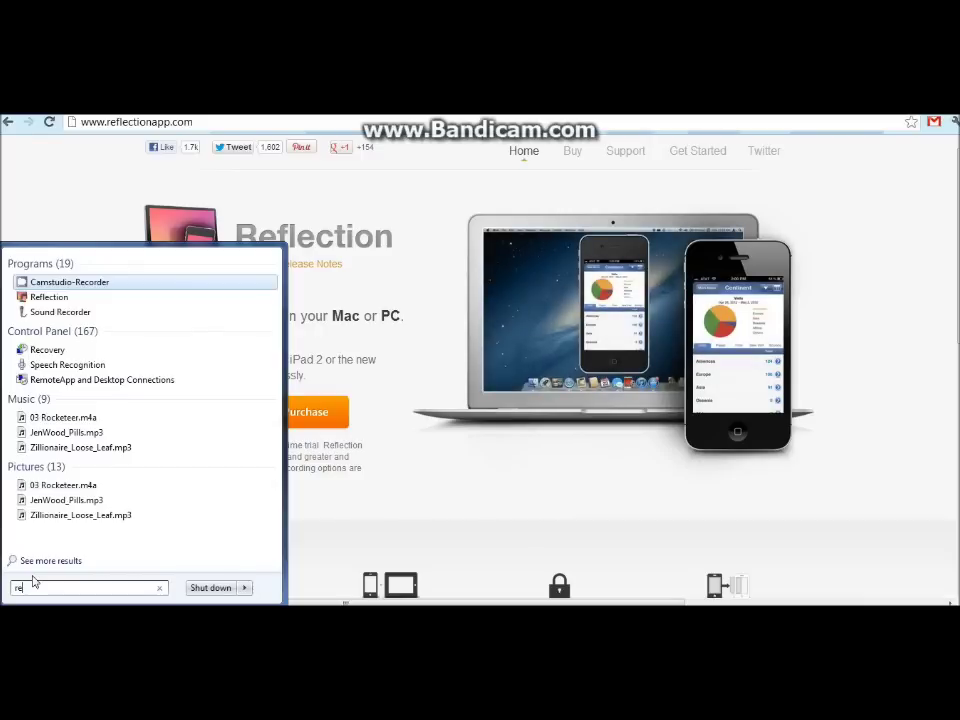
type("f")
left_click(53, 286)
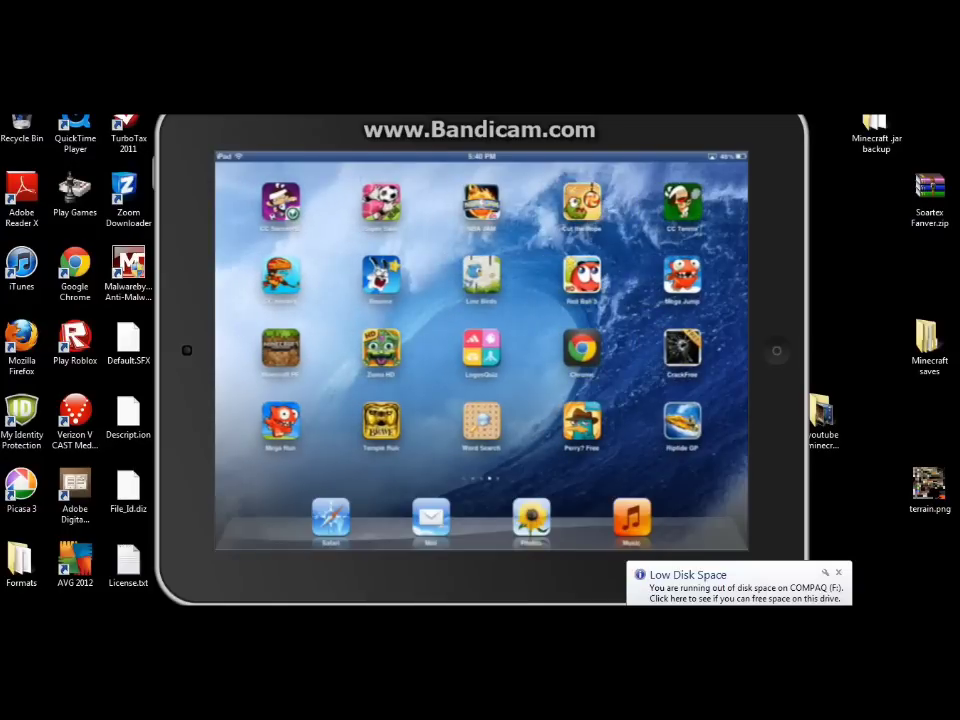
Enable Launch Fullscreen in Reflection's preferences from the tray icon and confirm with OK
left_click(845, 612)
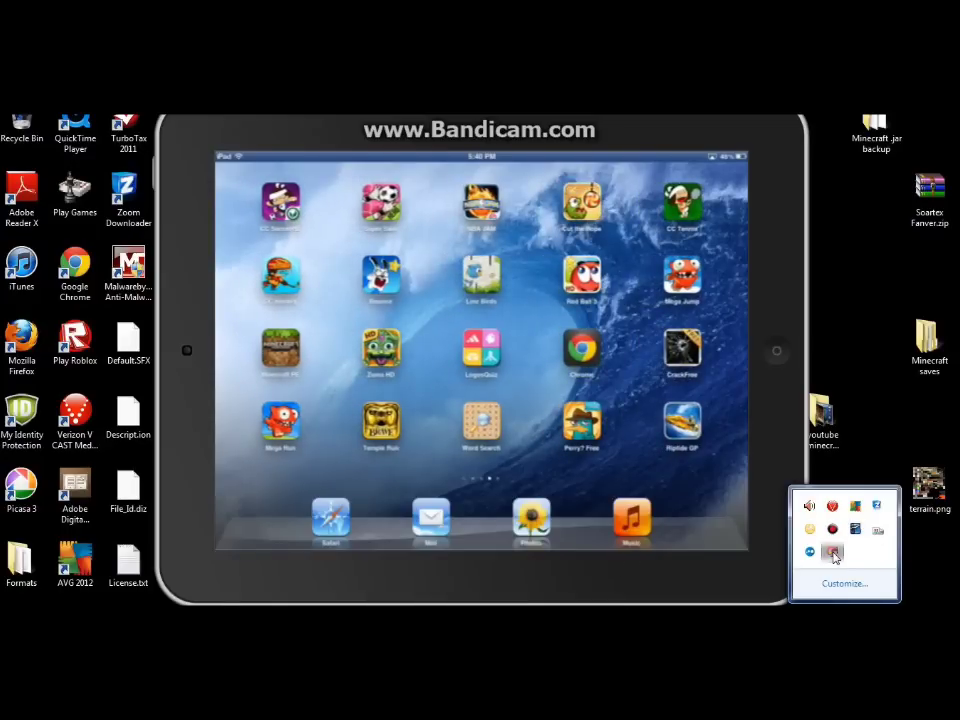
double_click(834, 553)
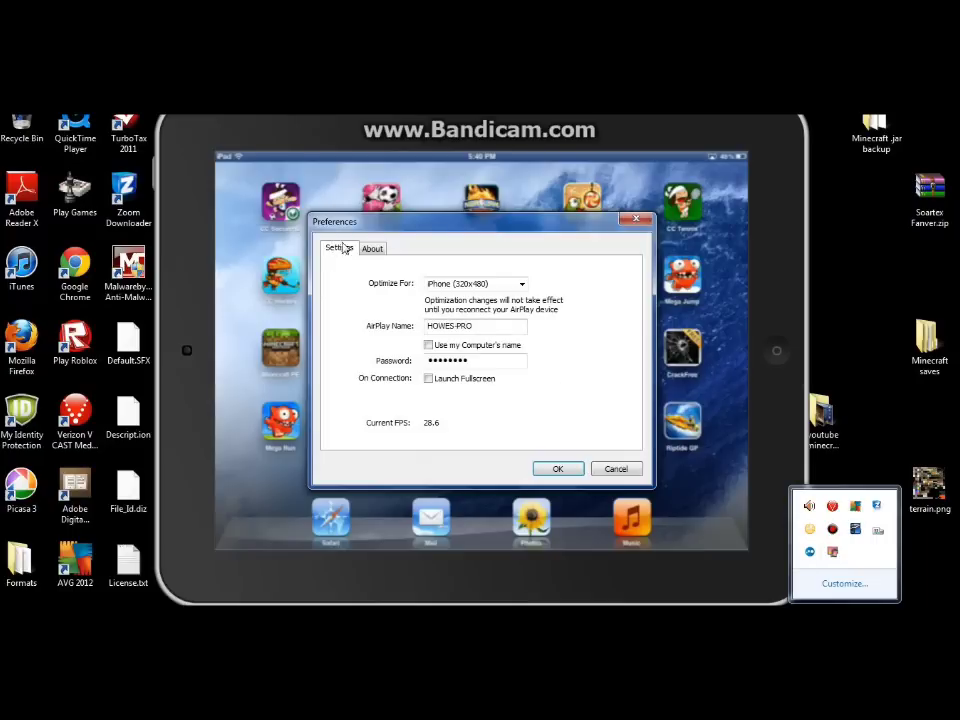
left_click(435, 386)
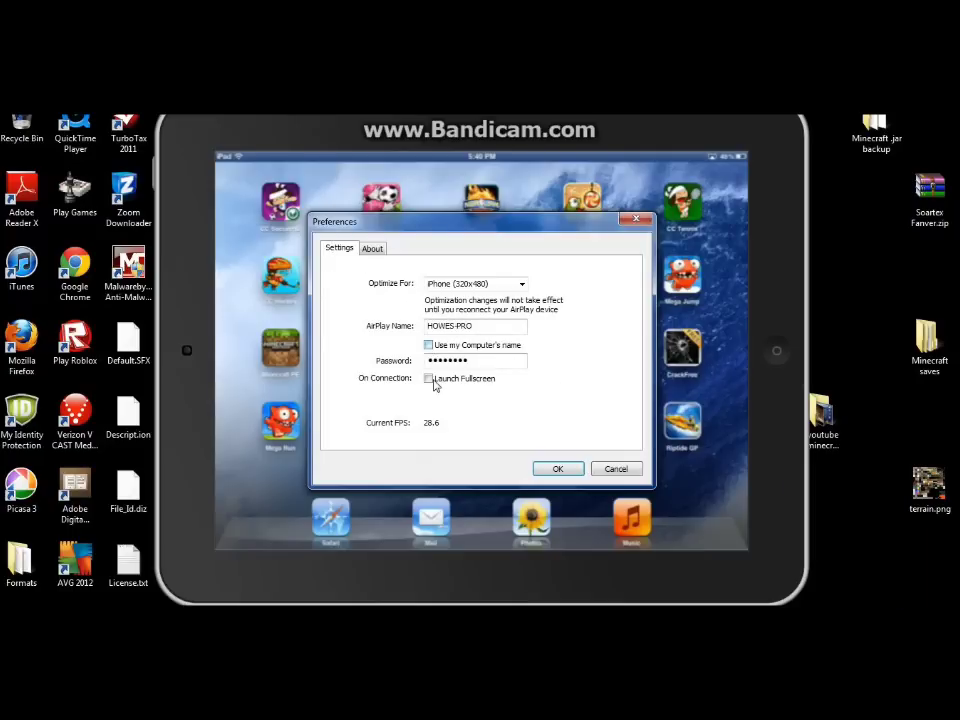
left_click(433, 382)
left_click(553, 469)
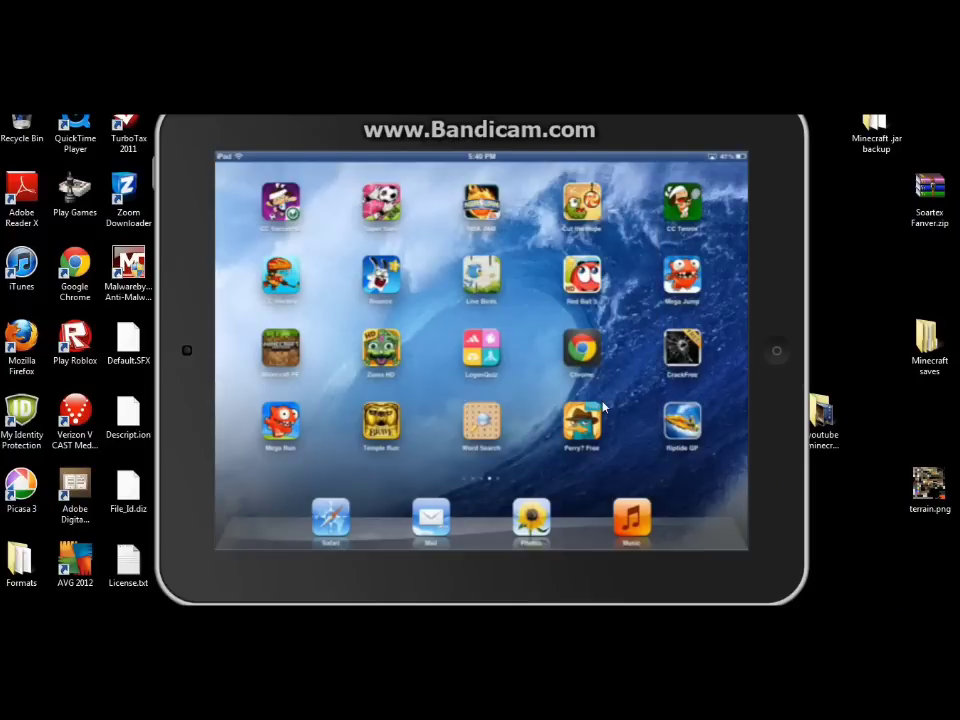
right_click(489, 398)
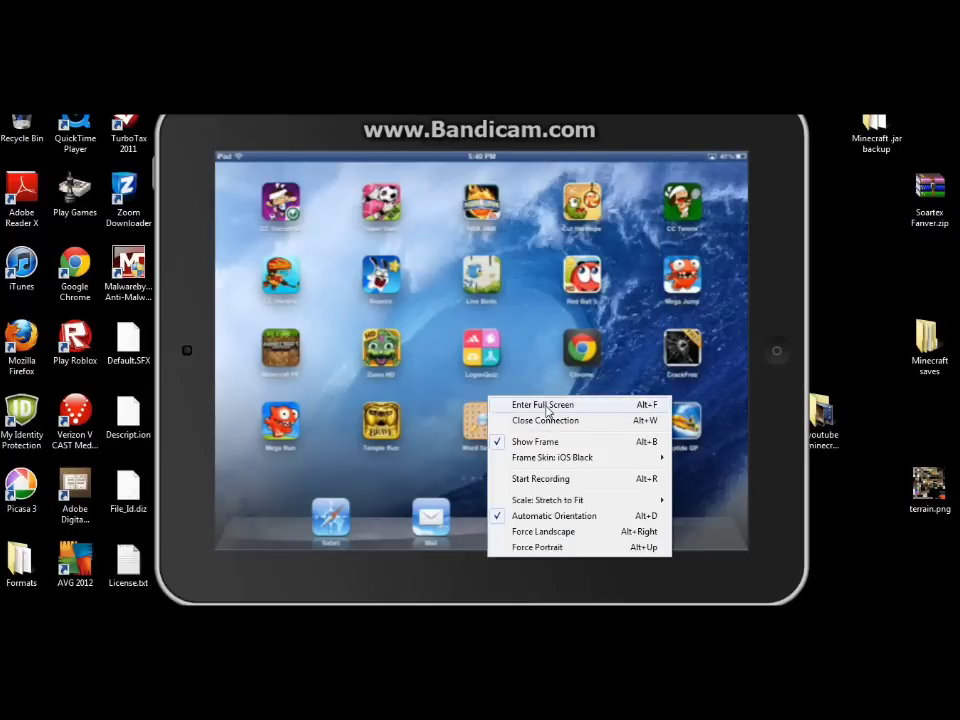
left_click(545, 405)
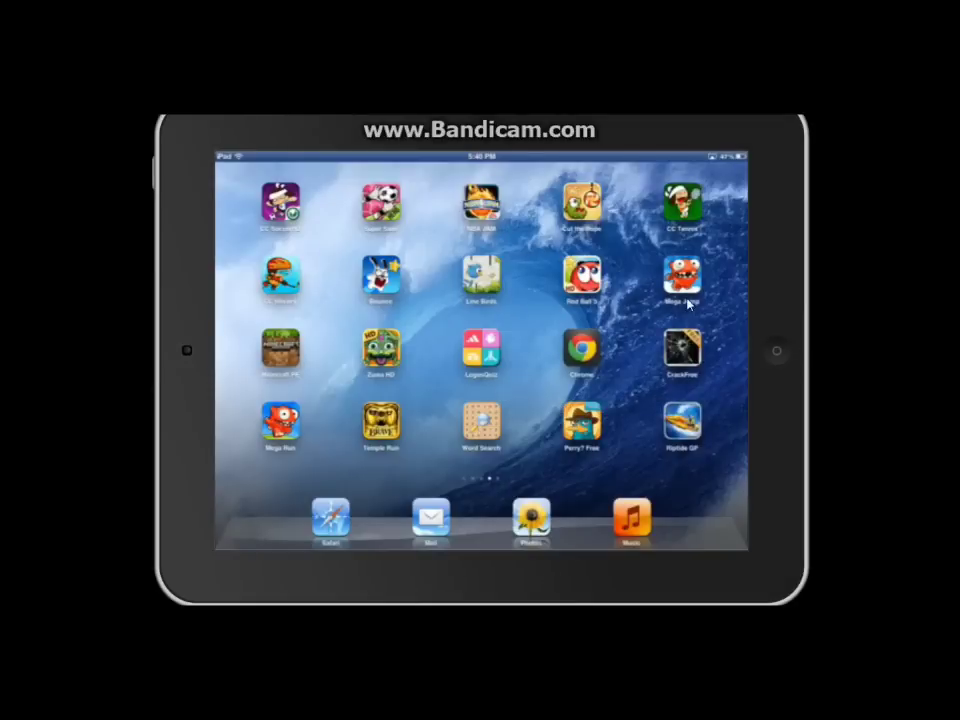
right_click(541, 296)
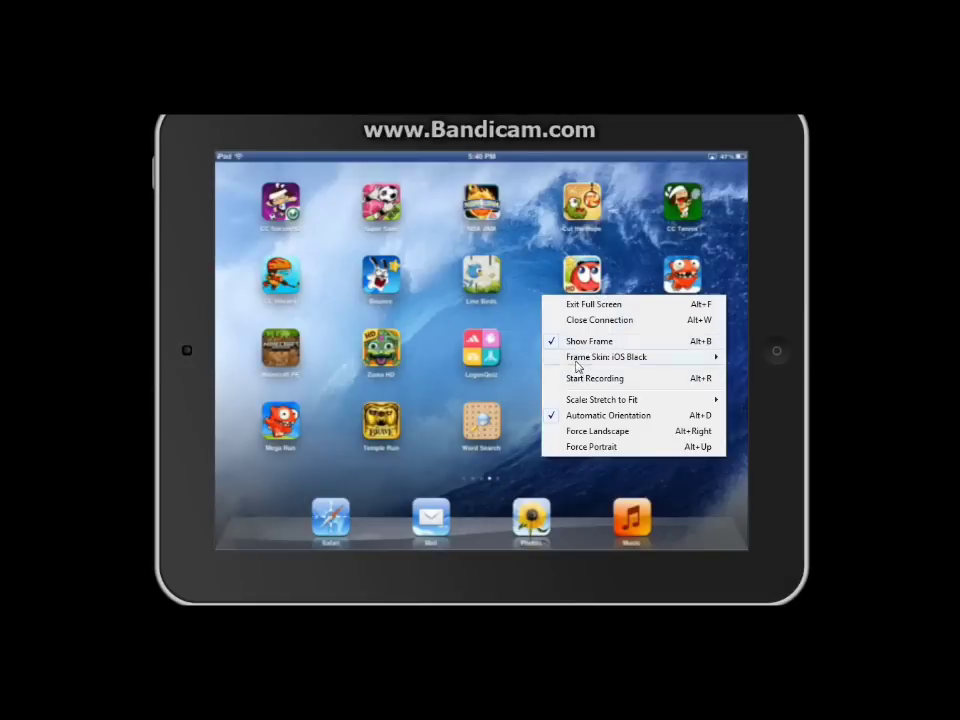
left_click(592, 304)
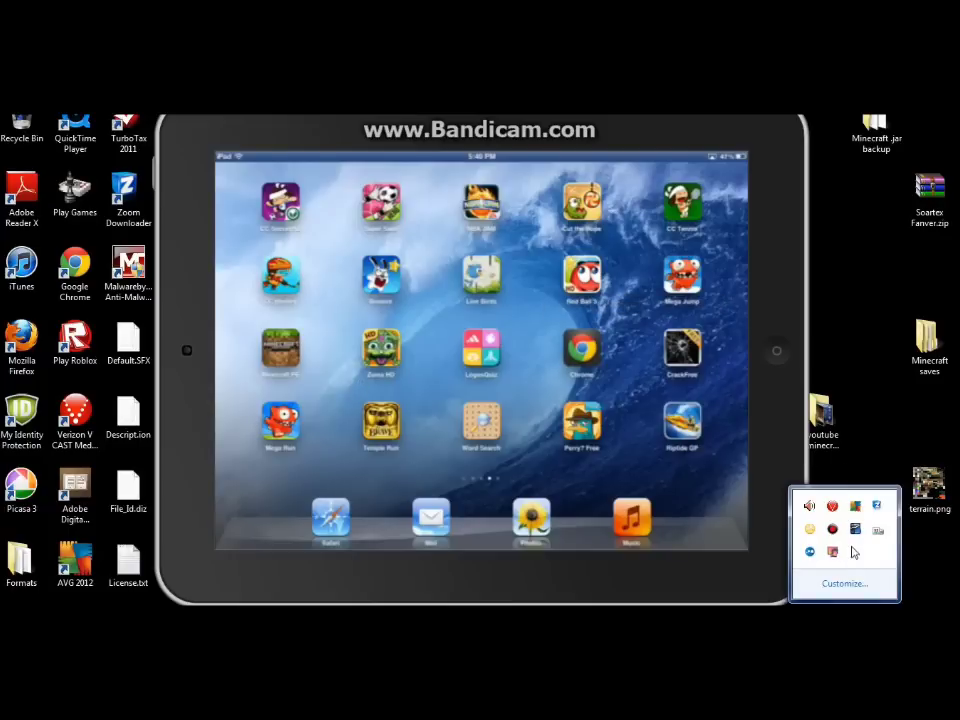
double_click(832, 551)
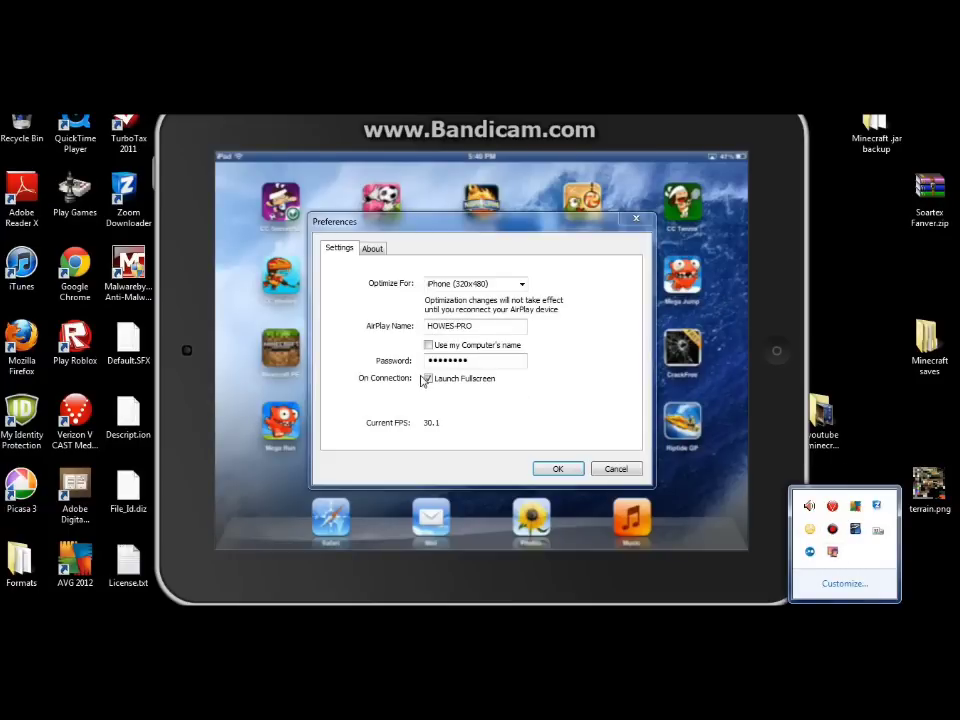
left_click(557, 468)
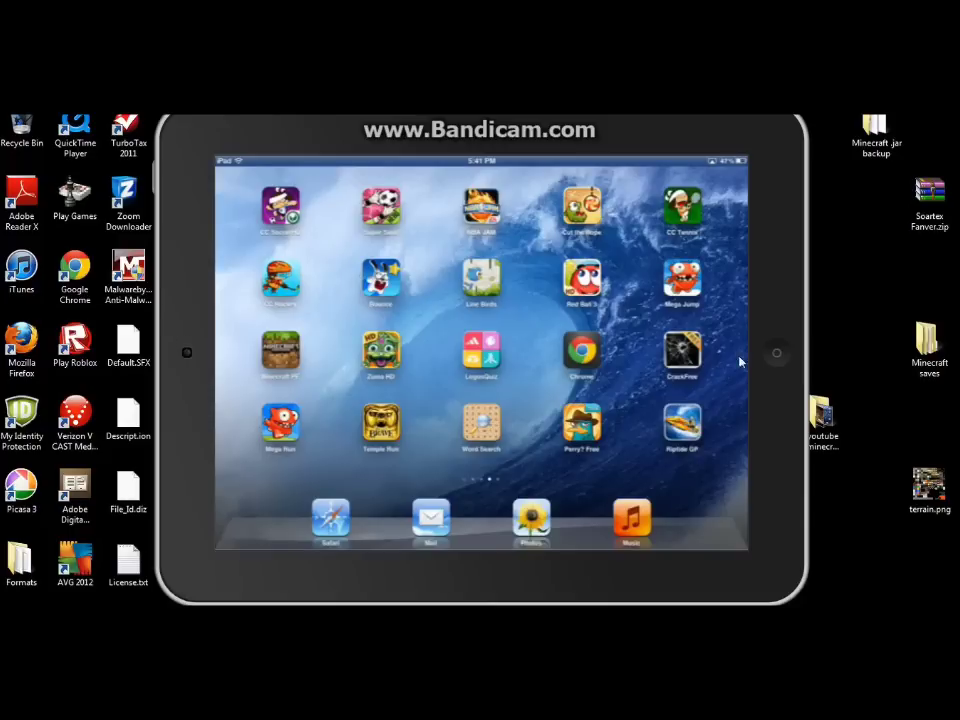
Show another iPad home page, wake the screen, then rotate the mirror to portrait and back to landscape
scroll(563, 497, "up", 1)
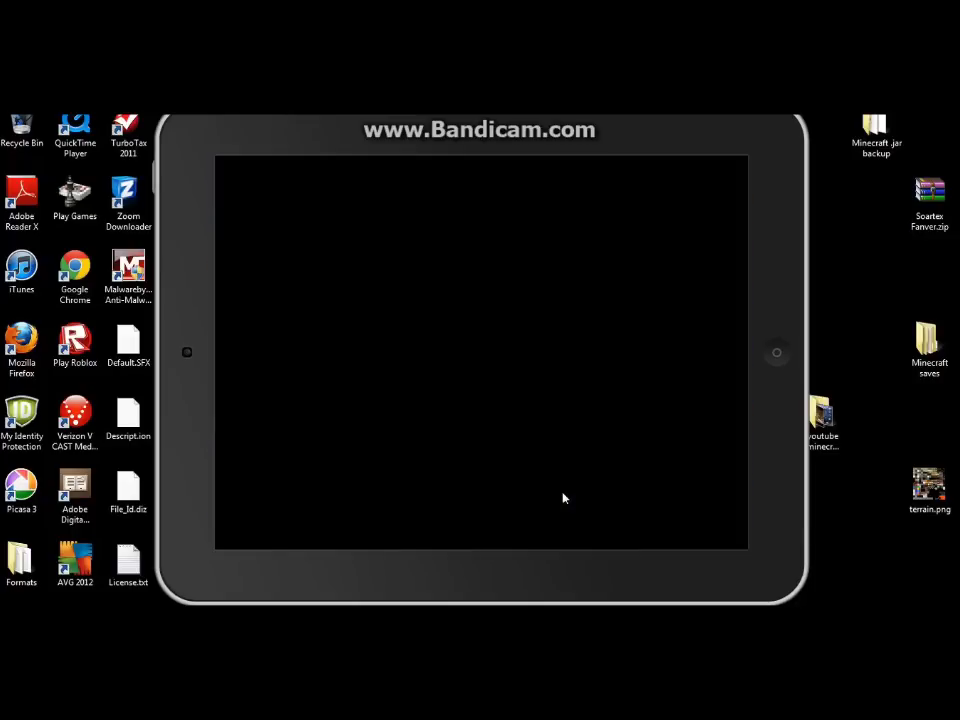
left_click(563, 497)
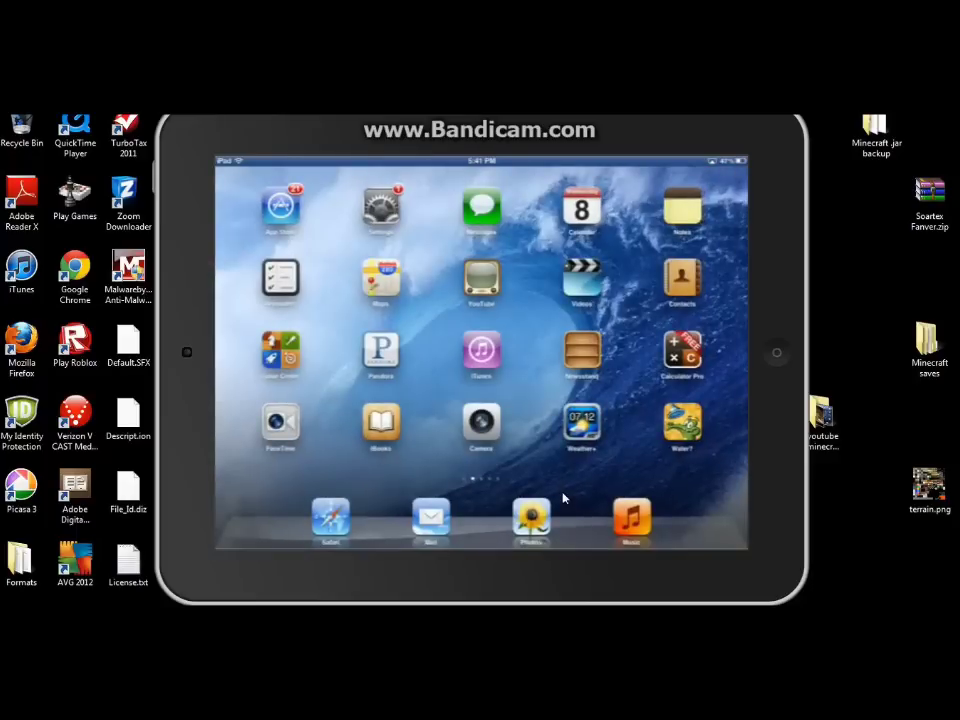
key("ctrl+Right")
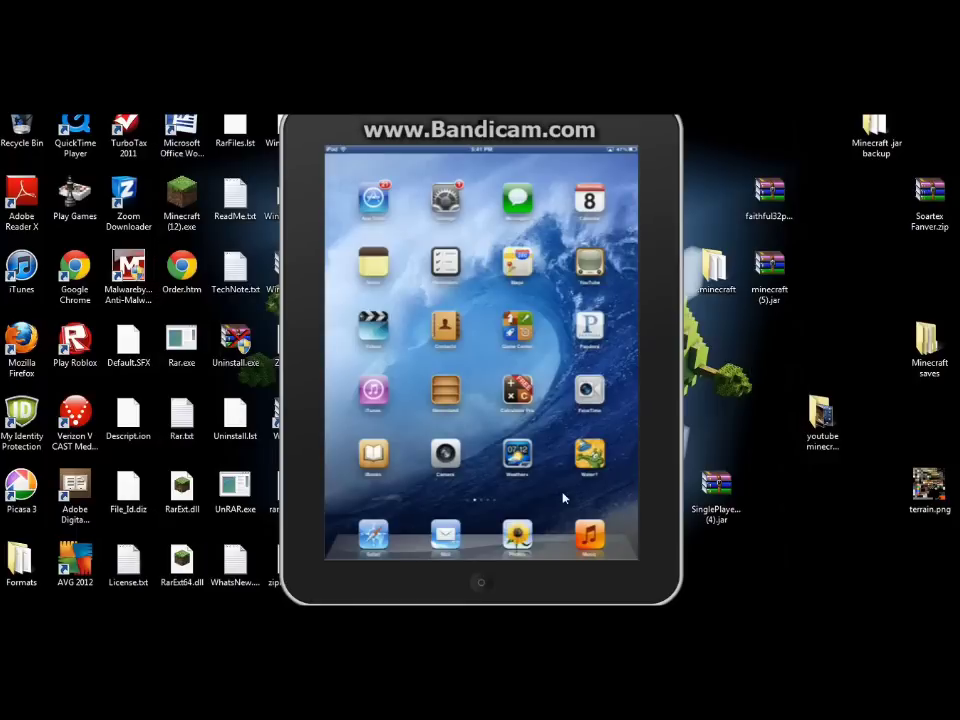
key("ctrl+Left")
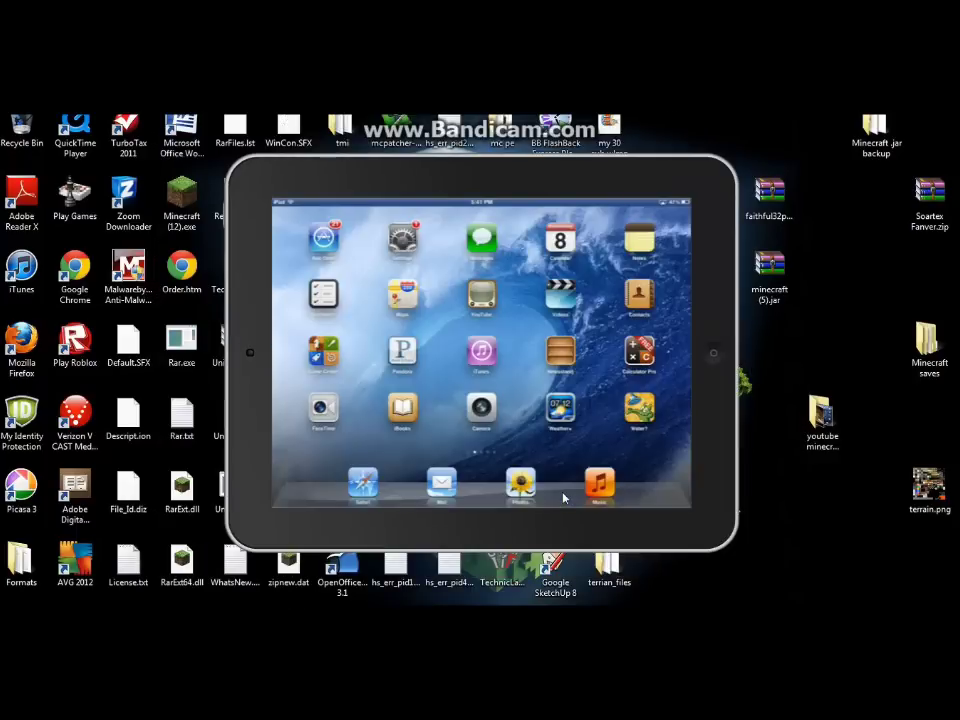